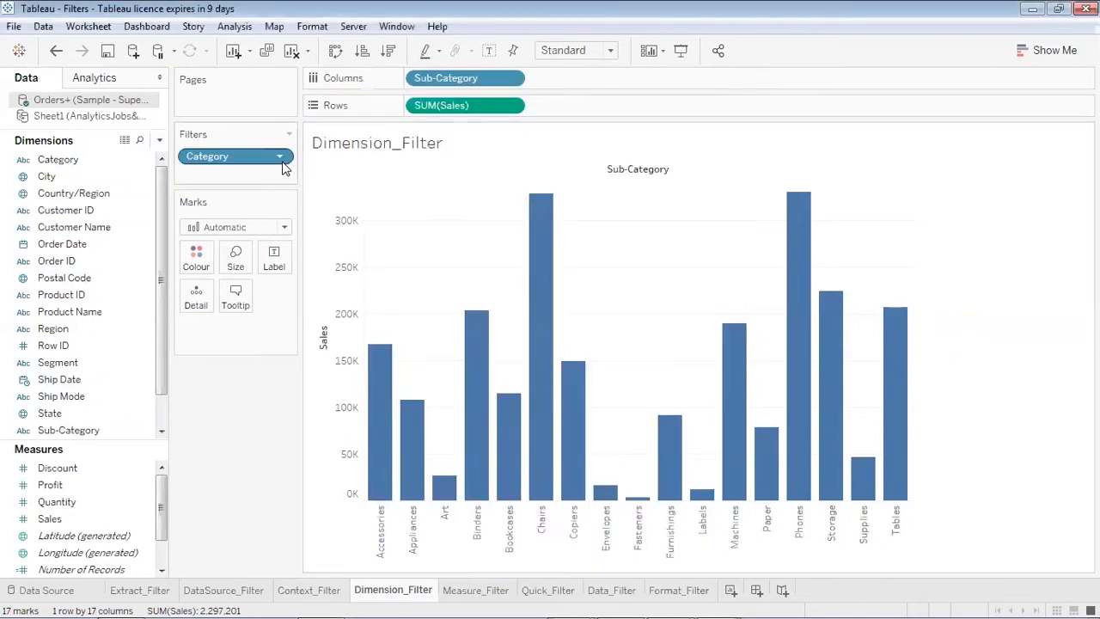
- Show the Category filter control beside the chart and review its available display options
{"action": "left_click", "coordinate": [282, 161]}
{"action": "left_click", "coordinate": [301, 192]}
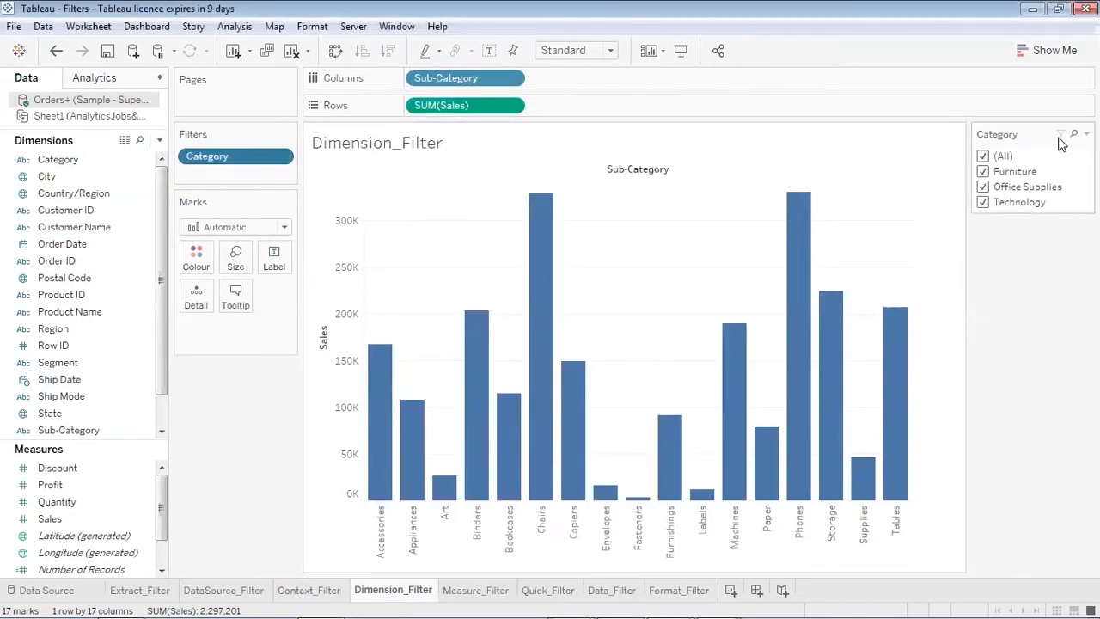
{"action": "left_click", "coordinate": [1086, 134]}
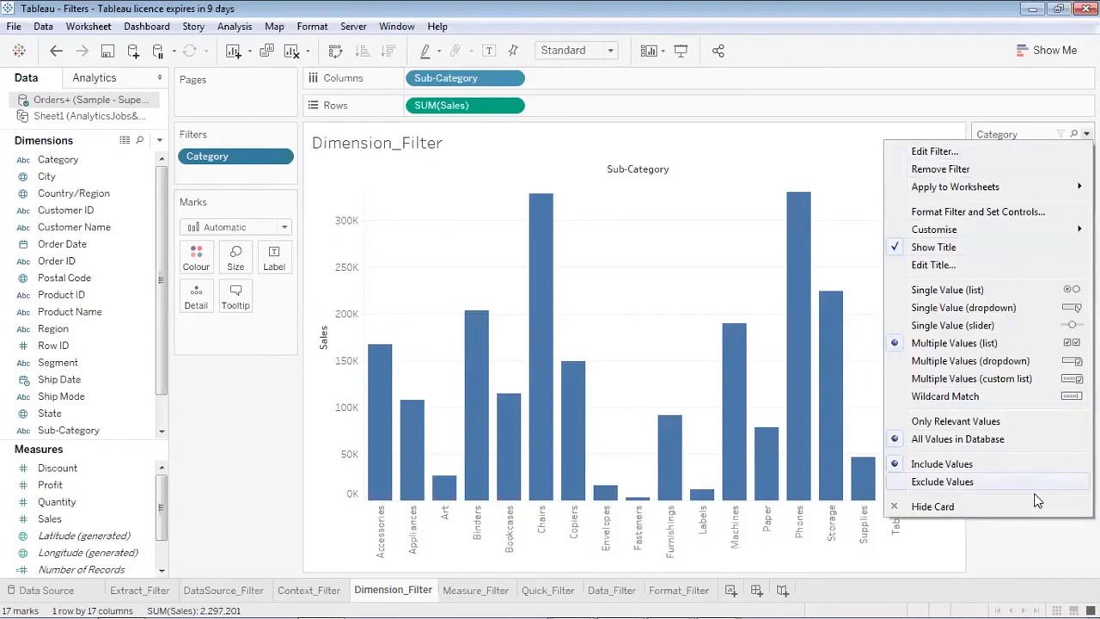
{"action": "left_click", "coordinate": [1043, 539]}
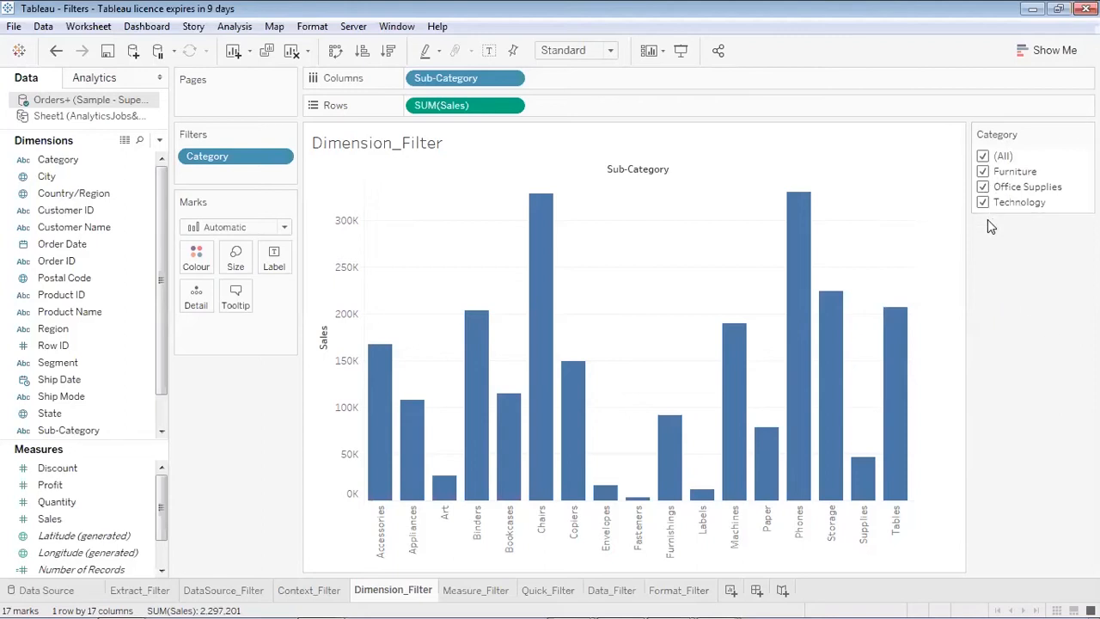
- Filter the chart by Furniture, Office Supplies and Technology in various combinations, ending with all categories selected again
{"action": "left_click", "coordinate": [983, 158]}
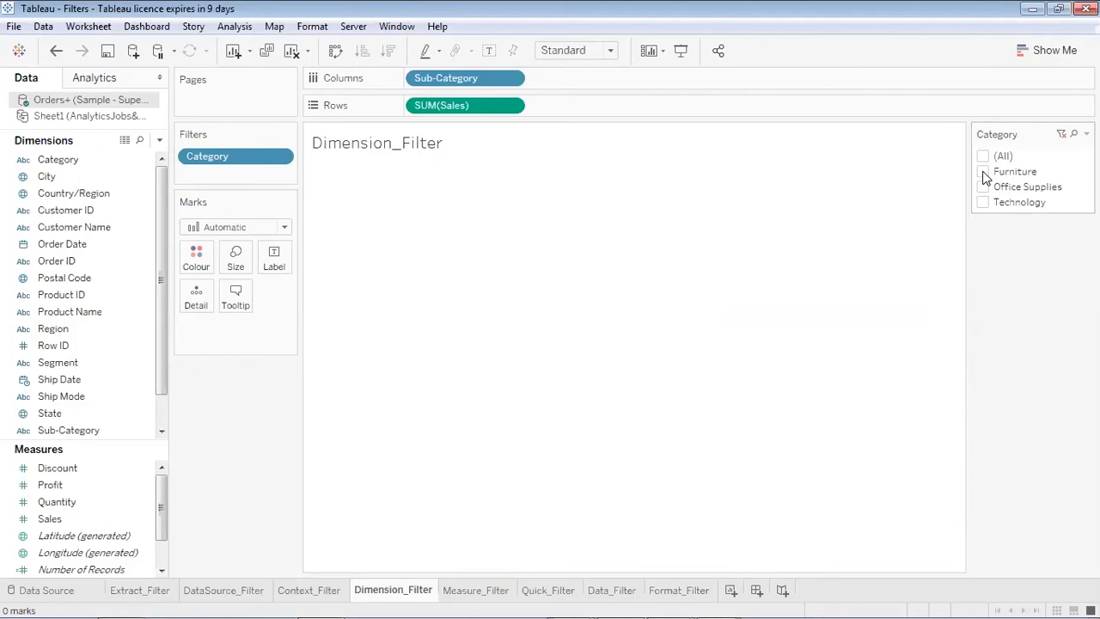
{"action": "left_click", "coordinate": [984, 172]}
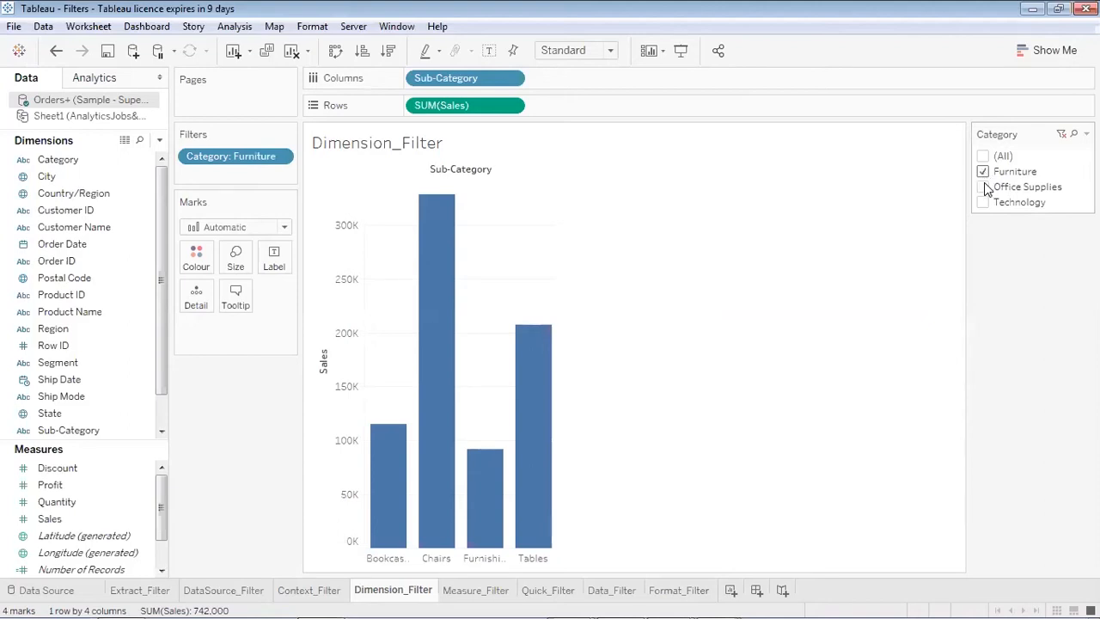
{"action": "left_click", "coordinate": [983, 187]}
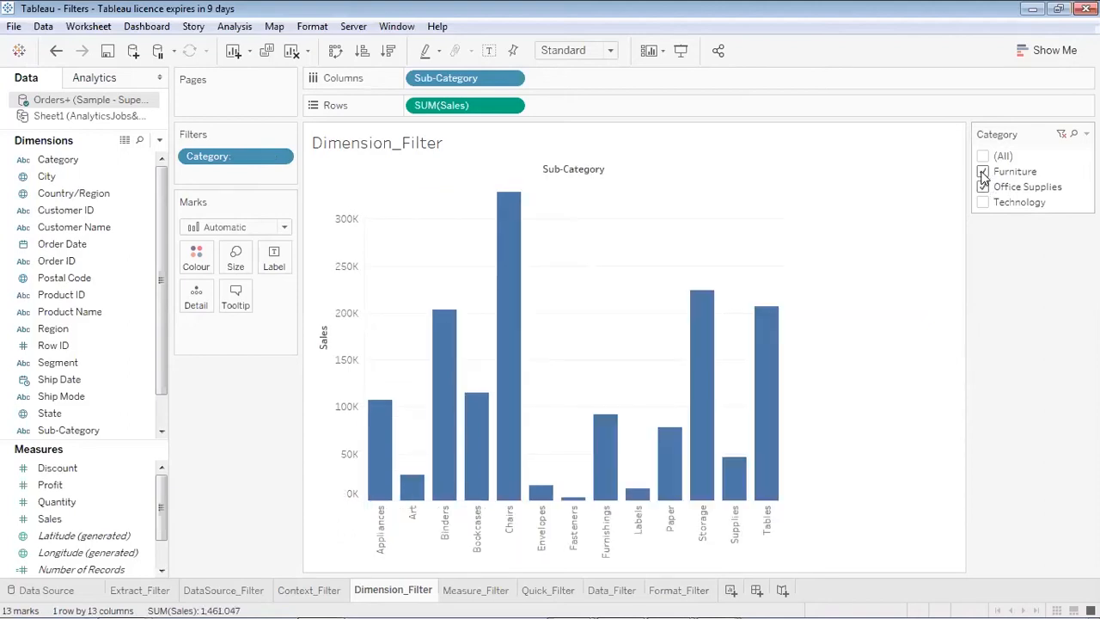
{"action": "left_click", "coordinate": [983, 171]}
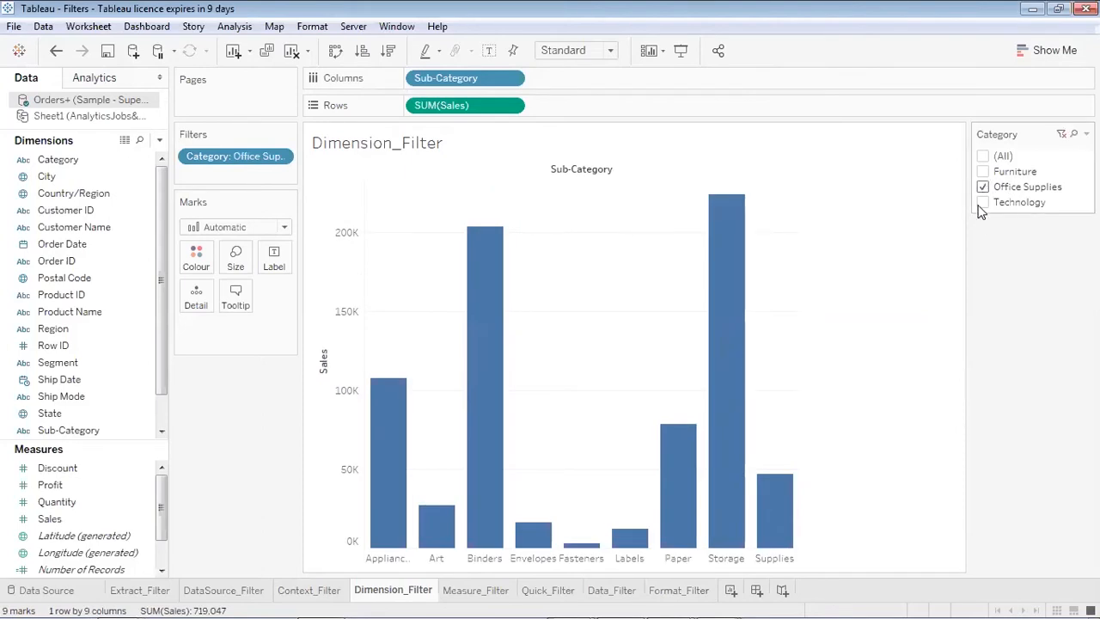
{"action": "left_click", "coordinate": [983, 202]}
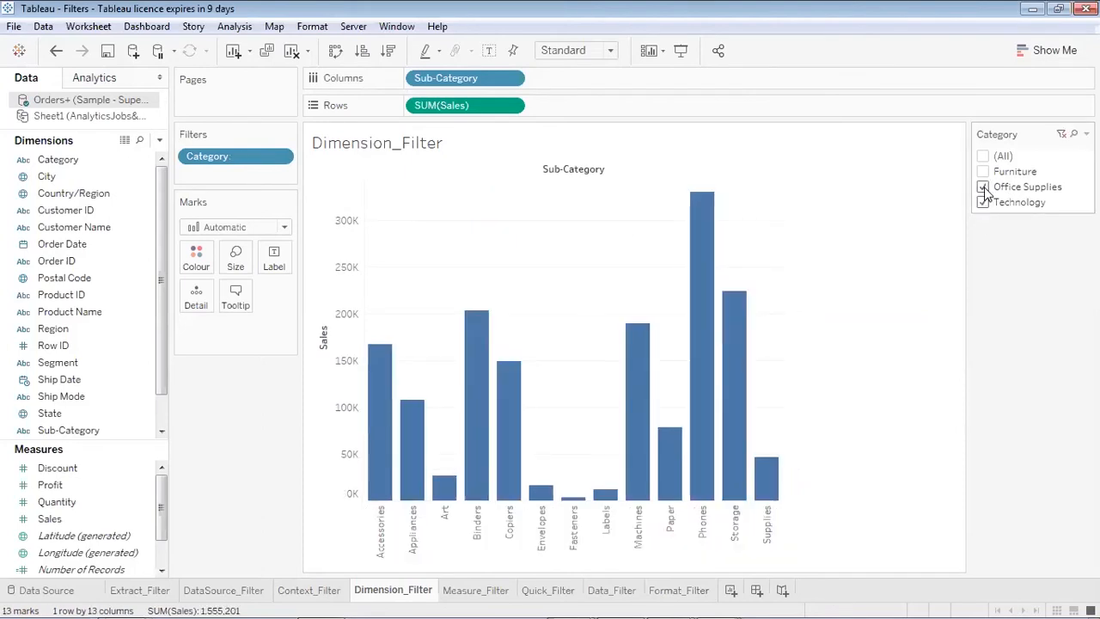
{"action": "left_click", "coordinate": [985, 189]}
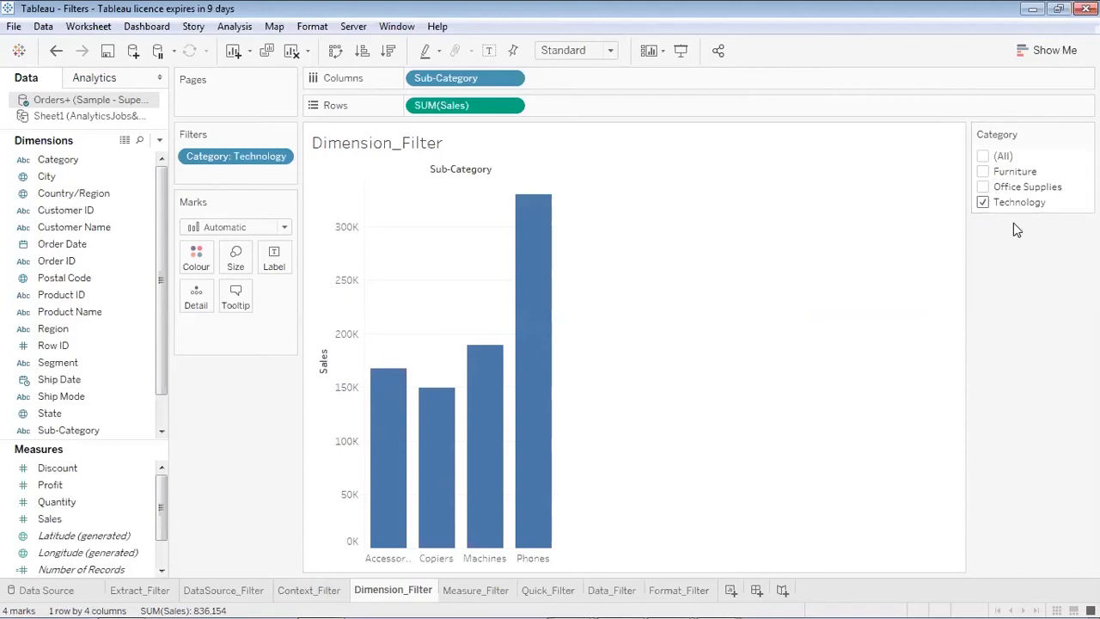
{"action": "left_click", "coordinate": [983, 156]}
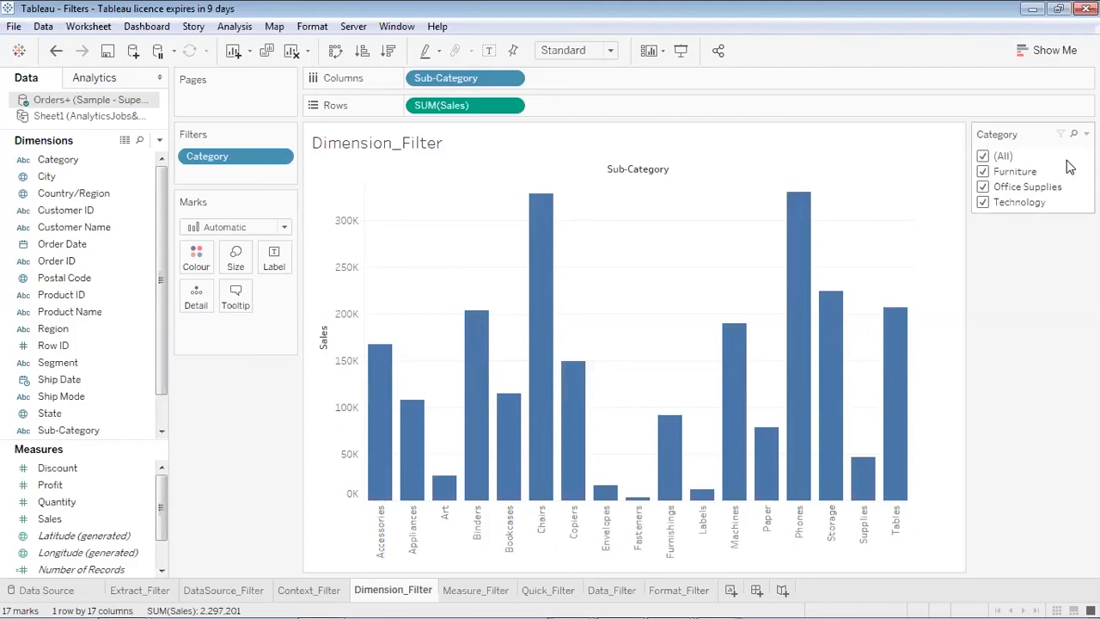
- Change the Category filter control to a single-value dropdown and filter the chart to Office Supplies
{"action": "left_click", "coordinate": [1086, 134]}
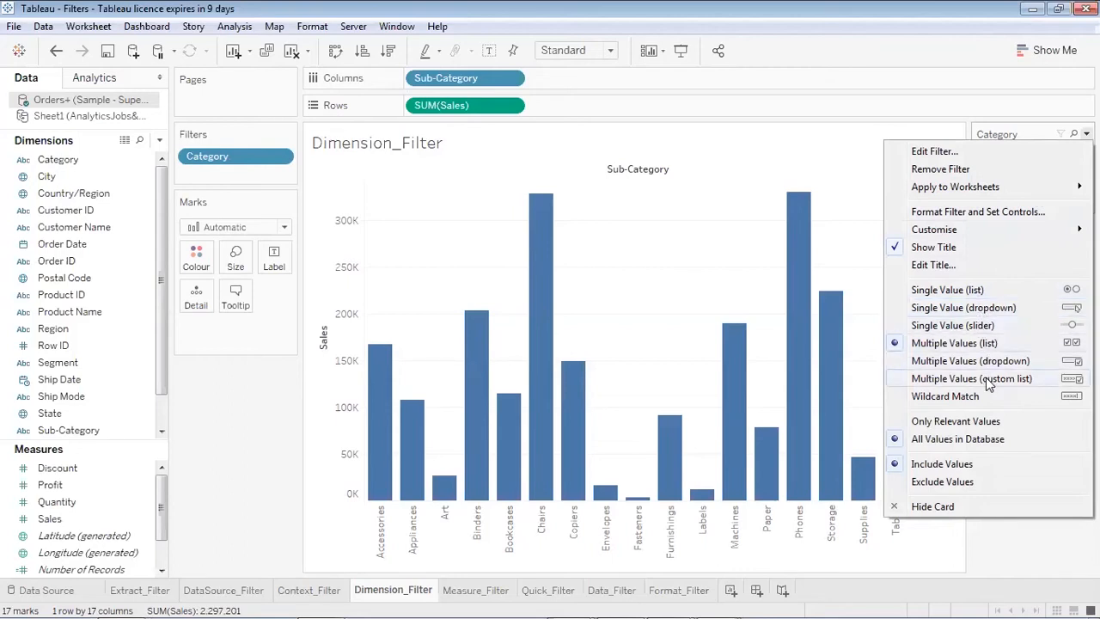
{"action": "left_click", "coordinate": [977, 309]}
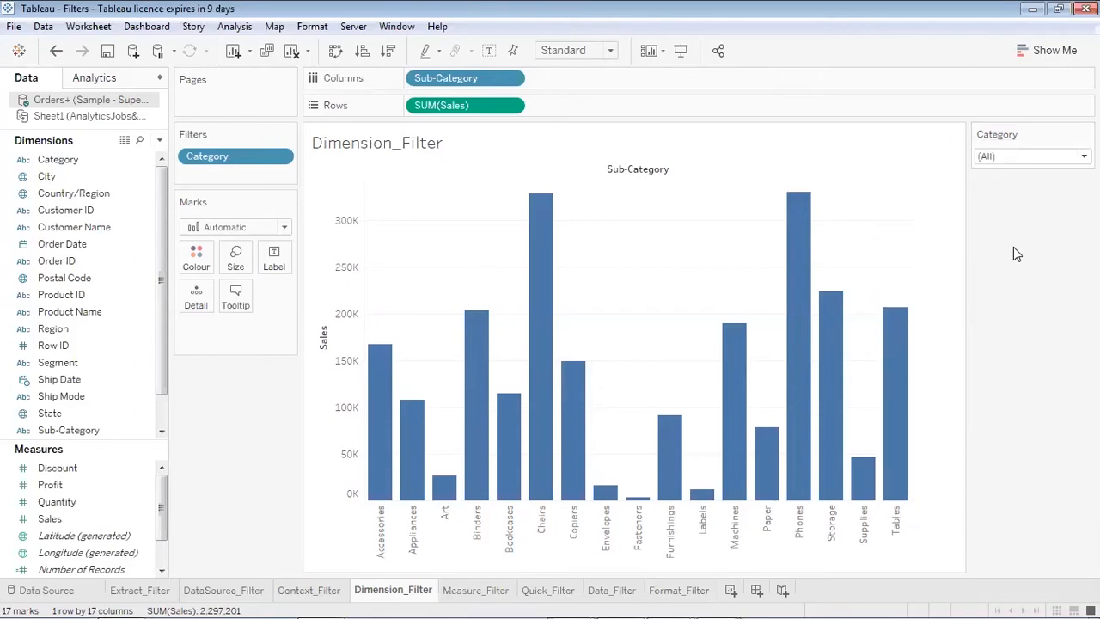
{"action": "left_click", "coordinate": [1031, 155]}
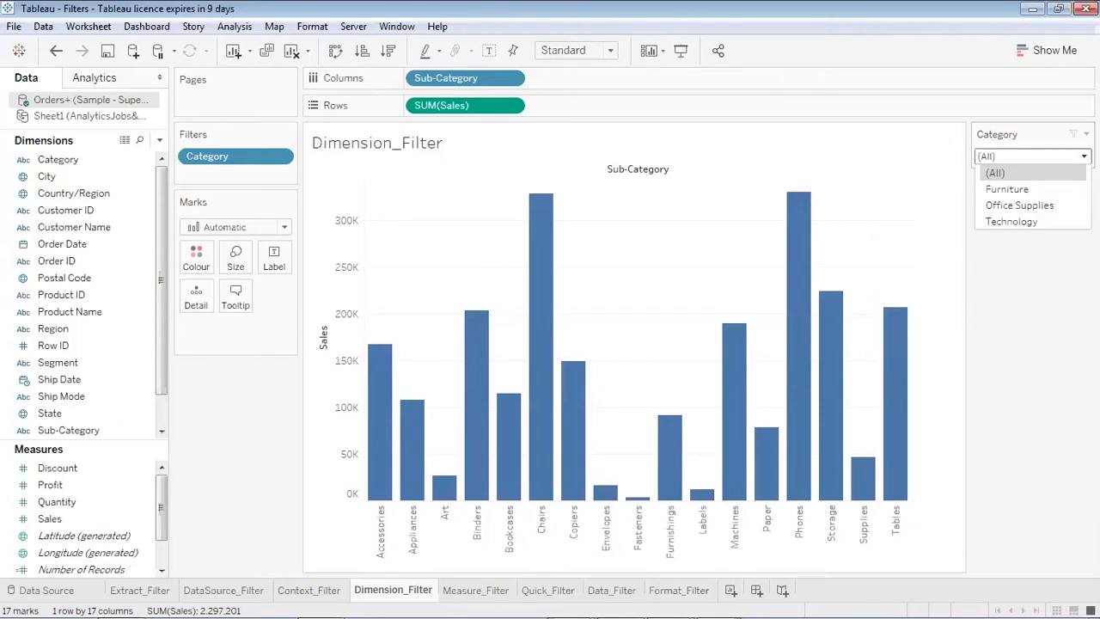
{"action": "left_click", "coordinate": [1023, 207]}
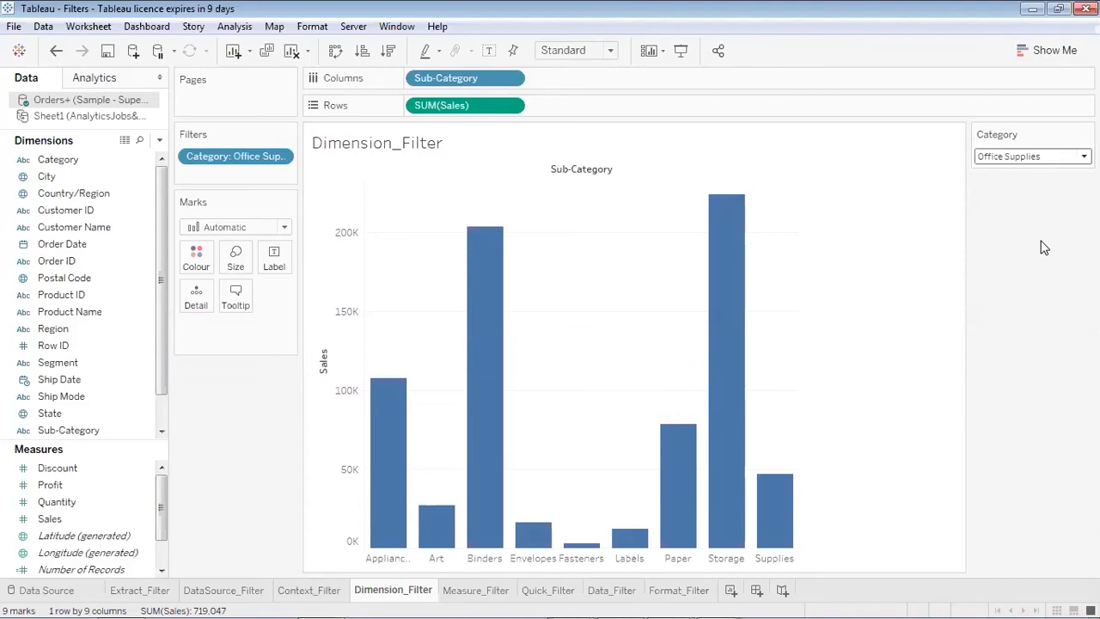
{"action": "left_click", "coordinate": [1069, 156]}
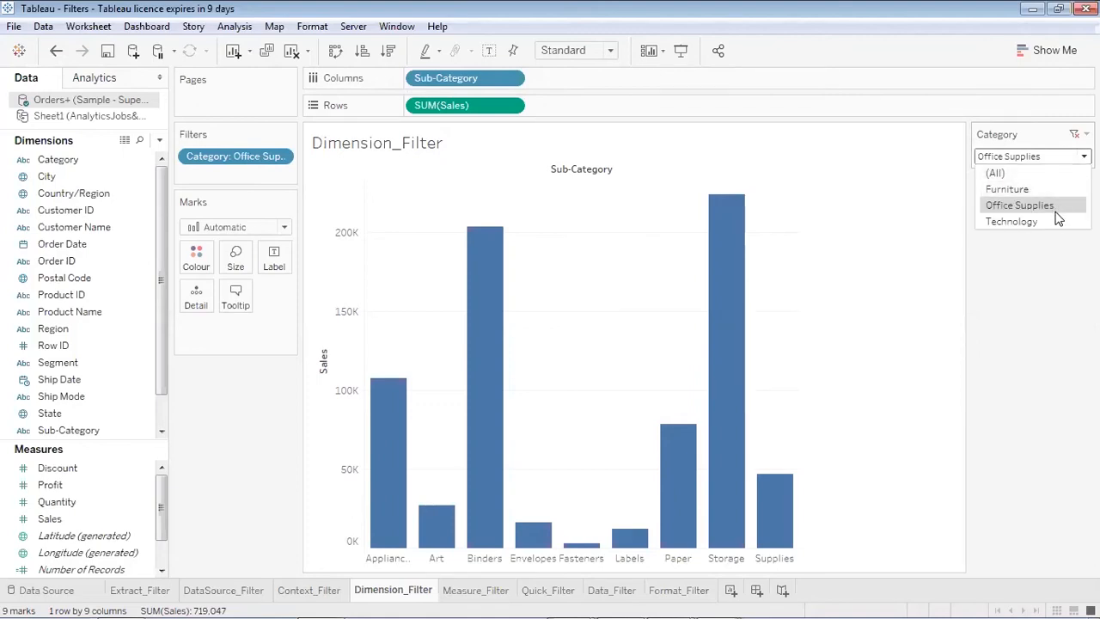
{"action": "left_click", "coordinate": [1025, 257]}
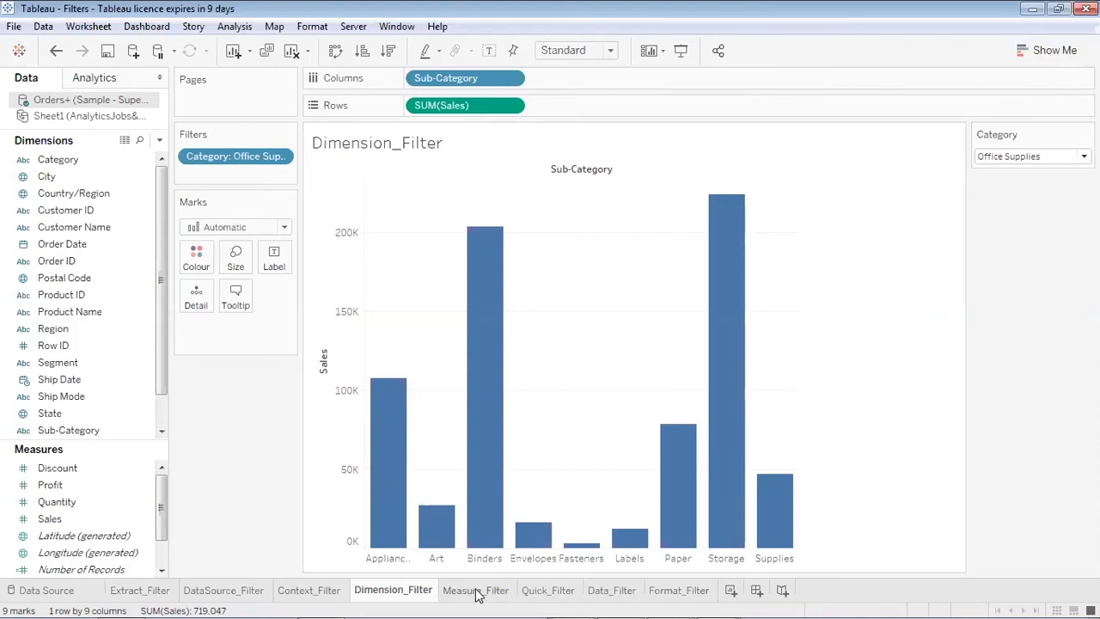
- Replace the Category filter with a filter on the Sales measure, aggregated as Sum
{"action": "mouse_move", "coordinate": [477, 595]}
{"action": "left_click_drag", "start_coordinate": [230, 160], "coordinate": [86, 172]}
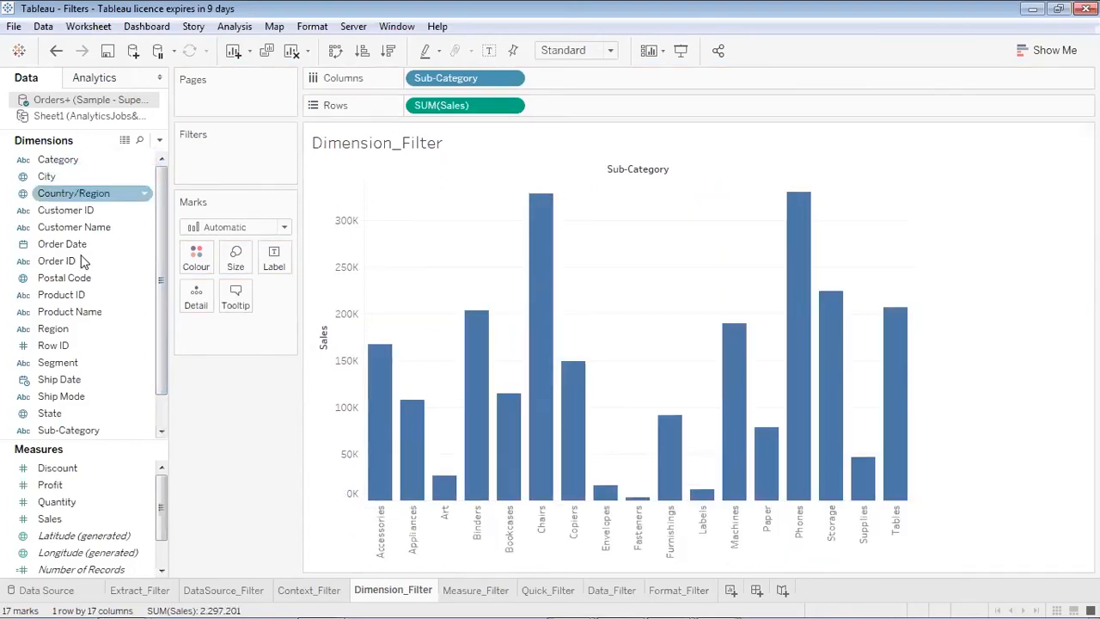
{"action": "left_click", "coordinate": [57, 412]}
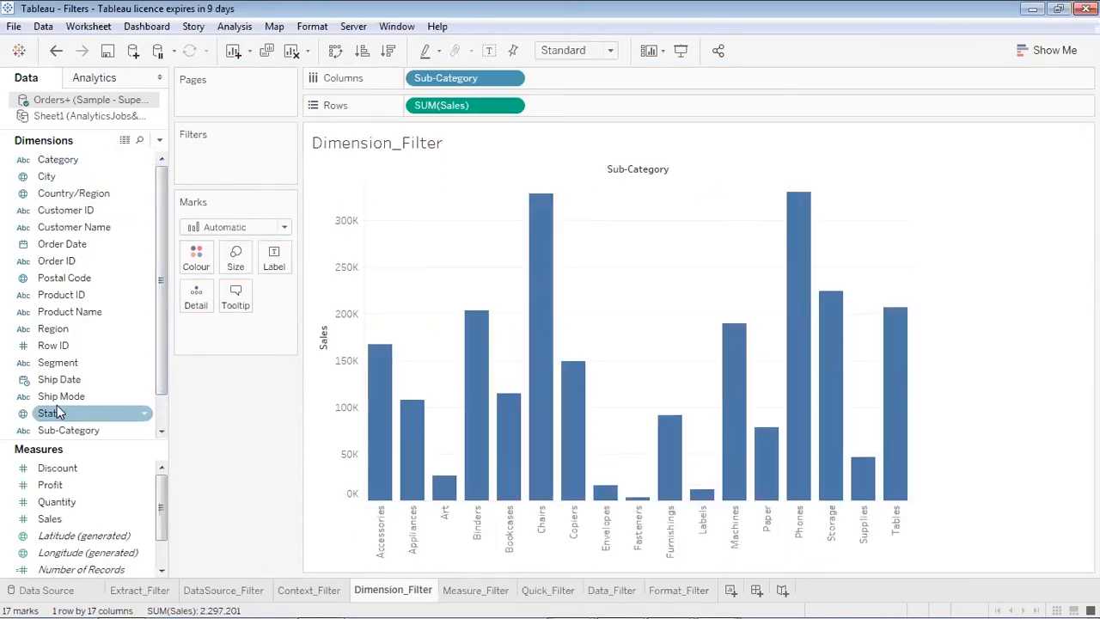
{"action": "left_click", "coordinate": [57, 467]}
{"action": "left_click", "coordinate": [62, 518]}
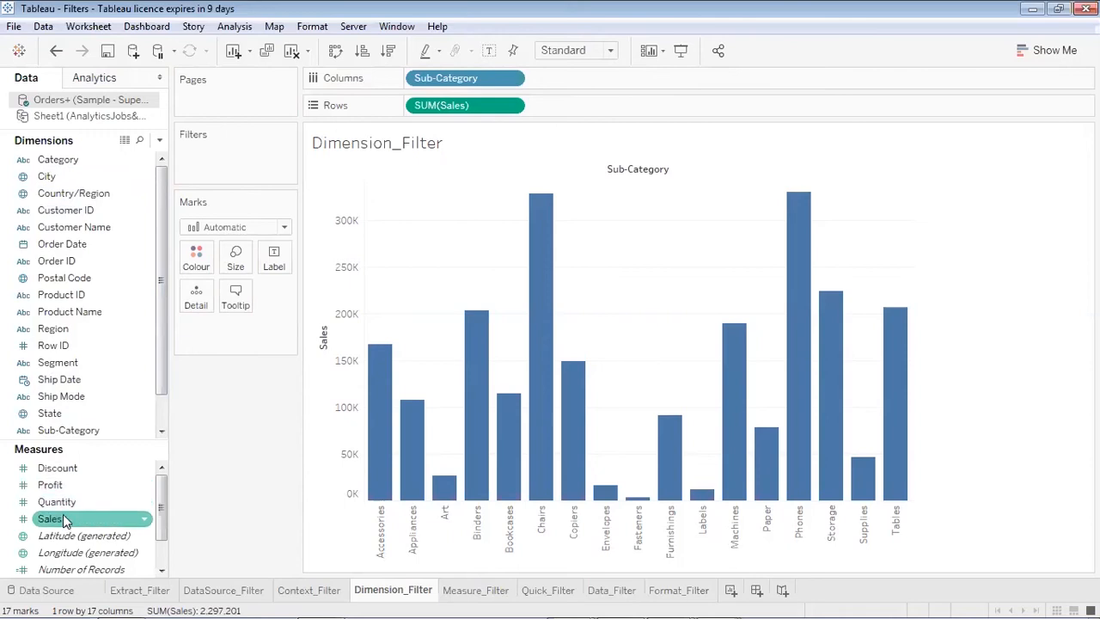
{"action": "left_click", "coordinate": [66, 506]}
{"action": "left_click_drag", "start_coordinate": [64, 516], "coordinate": [214, 154]}
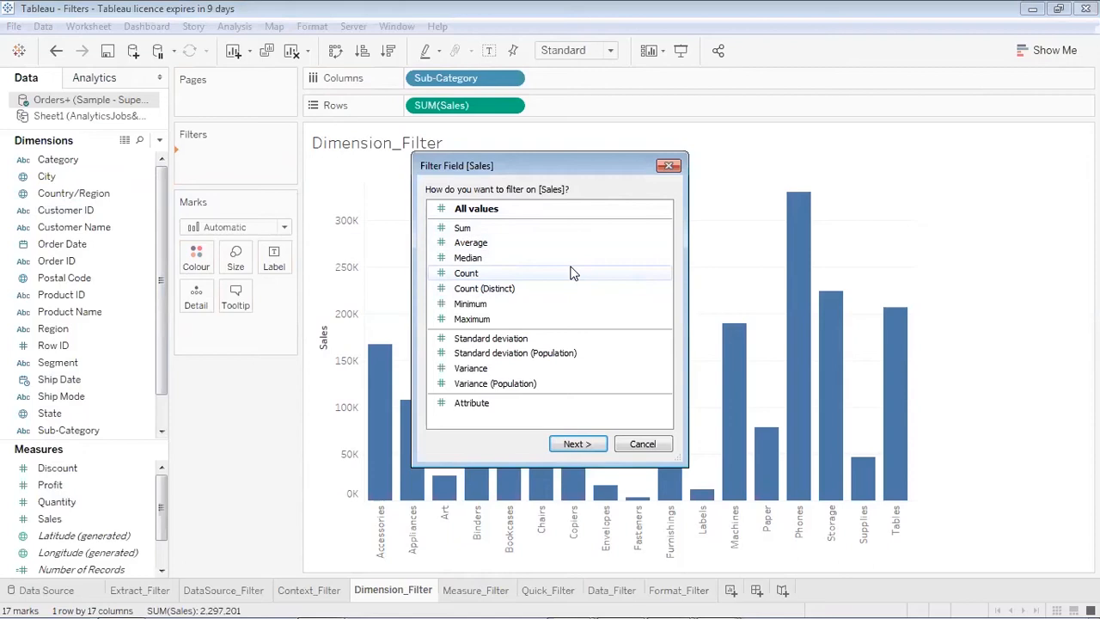
{"action": "left_click", "coordinate": [526, 230]}
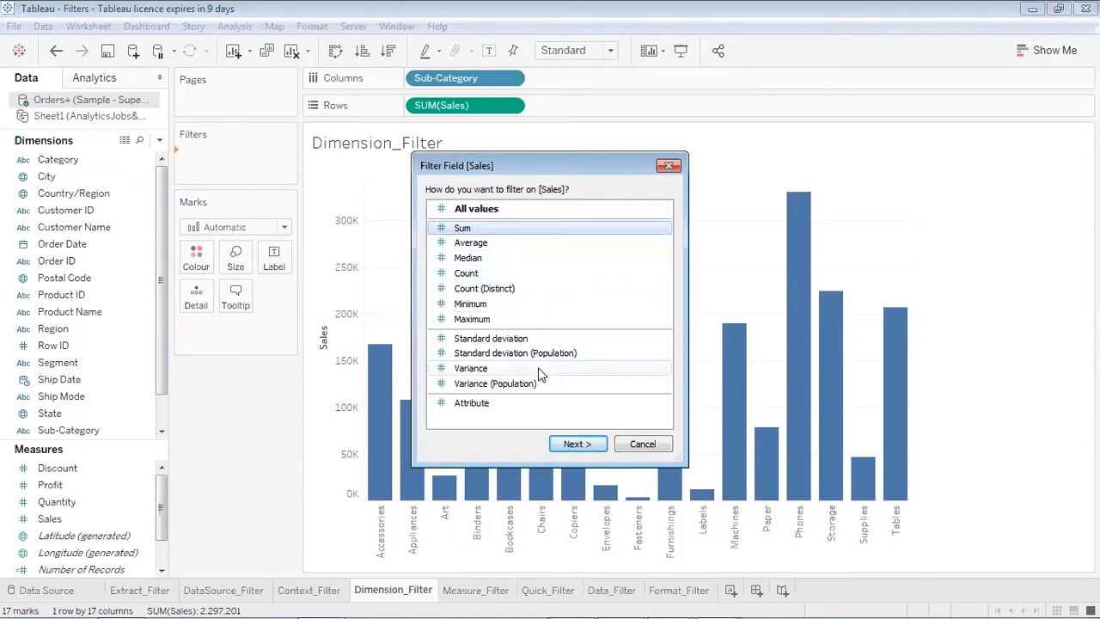
{"action": "left_click", "coordinate": [570, 443]}
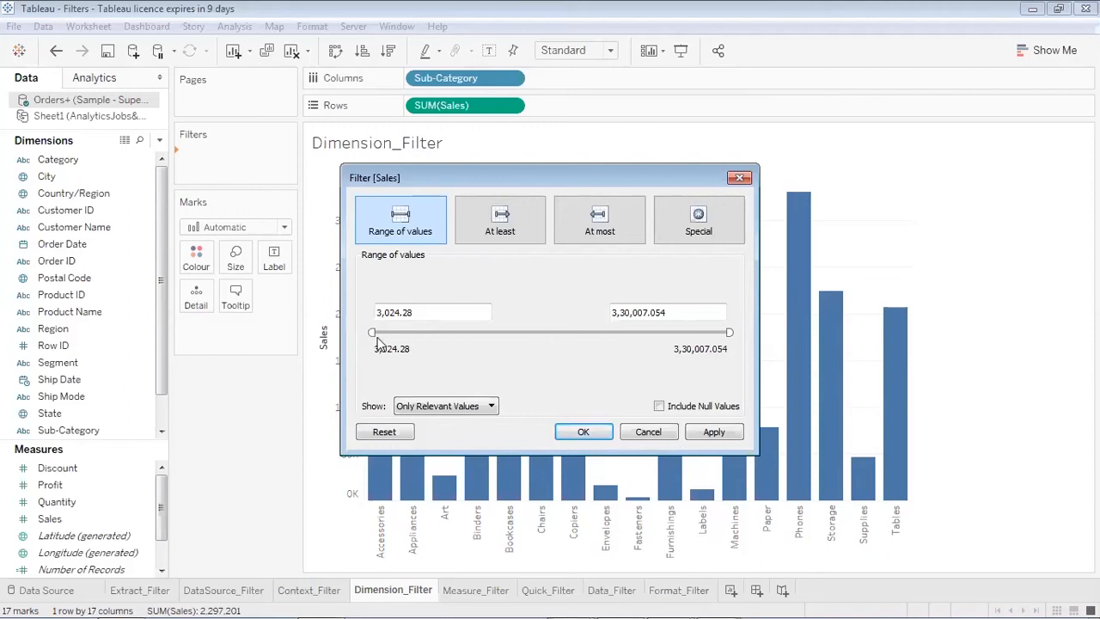
- Set the minimum of the Sales filter's value range to 100000 and apply the filter
{"action": "left_click_drag", "start_coordinate": [373, 331], "coordinate": [479, 333]}
{"action": "left_click", "coordinate": [452, 315]}
{"action": "key", "text": "BackSpace"}
{"action": "key", "text": "BackSpace"}
{"action": "key", "text": "BackSpace"}
{"action": "key", "text": "BackSpace"}
{"action": "key", "text": "BackSpace"}
{"action": "key", "text": "BackSpace"}
{"action": "key", "text": "BackSpace"}
{"action": "key", "text": "BackSpace"}
{"action": "type", "text": "100000"}
{"action": "left_click", "coordinate": [517, 367]}
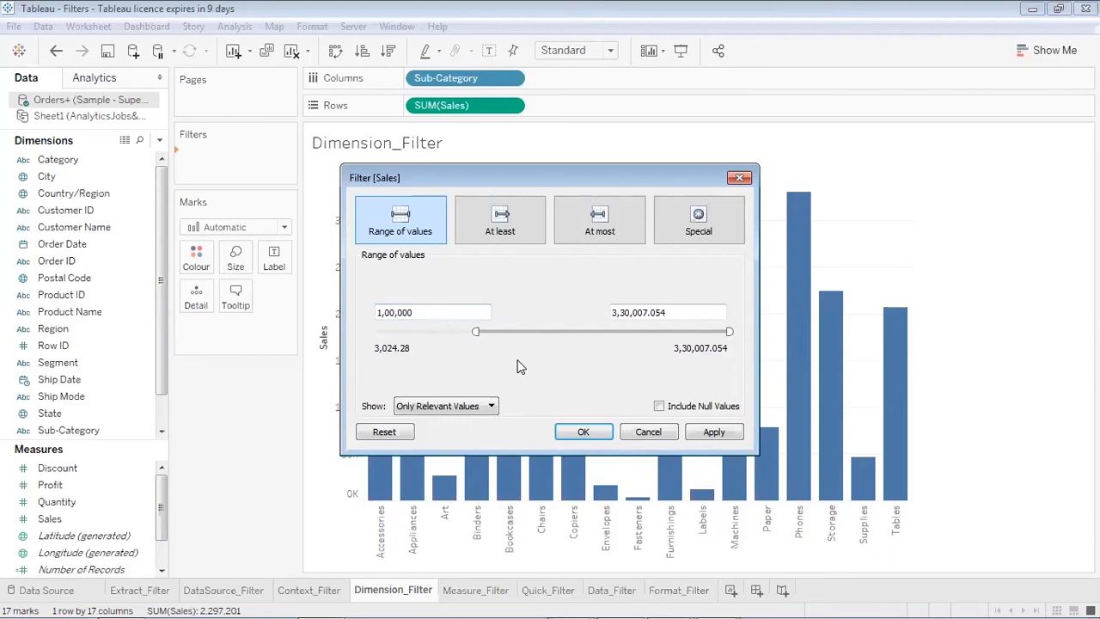
{"action": "left_click", "coordinate": [714, 432]}
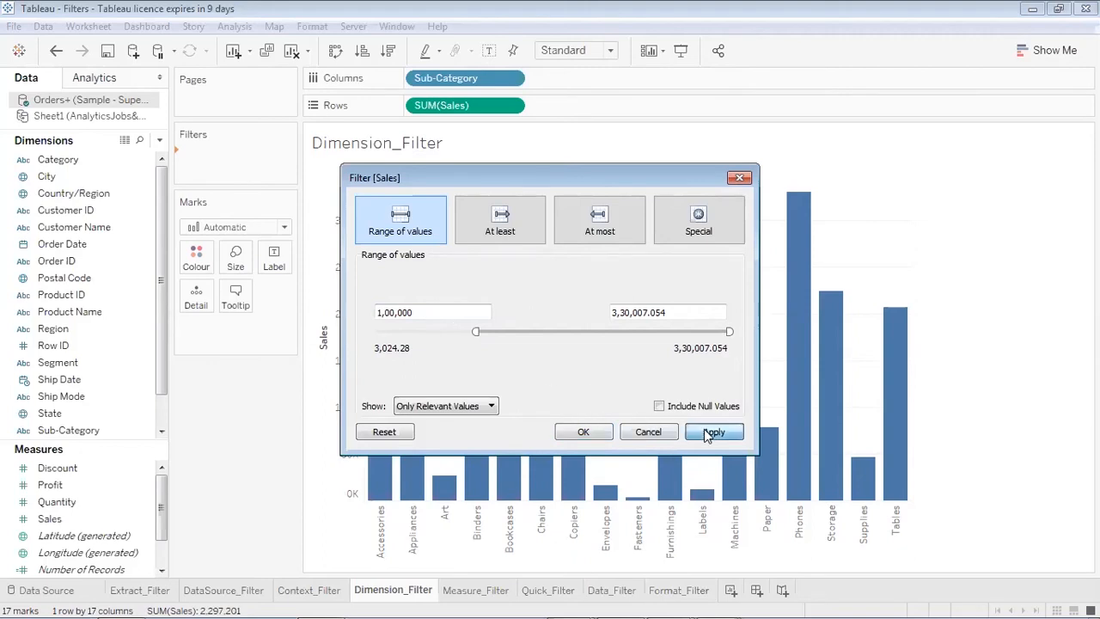
{"action": "left_click", "coordinate": [583, 432]}
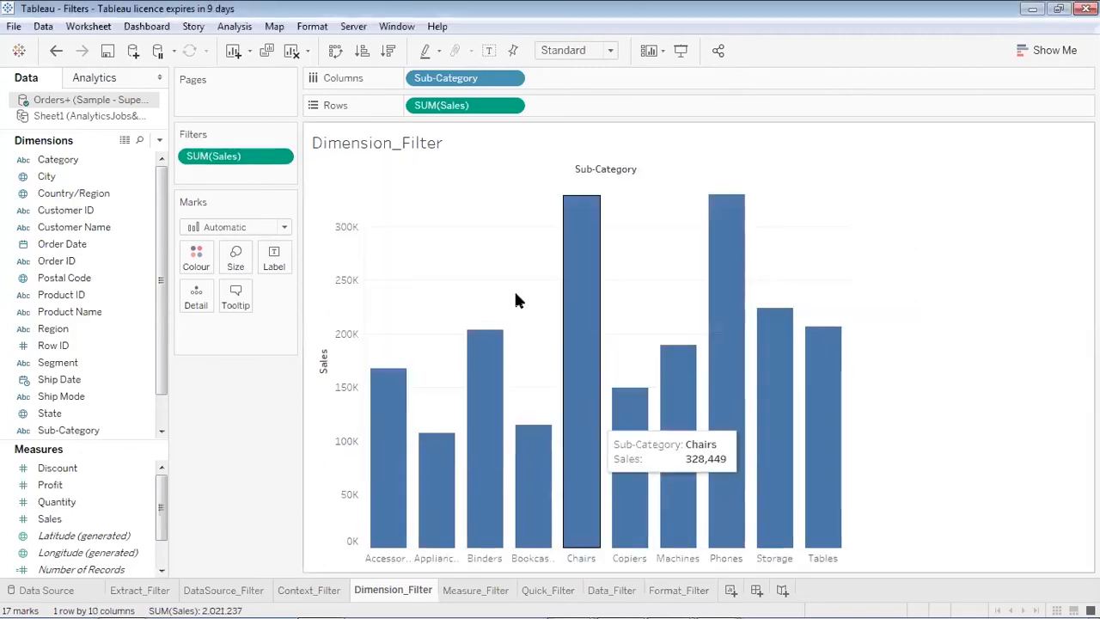
- Show the SUM(Sales) filter control beside the chart and lower its minimum to about 86,068
{"action": "left_click", "coordinate": [281, 158]}
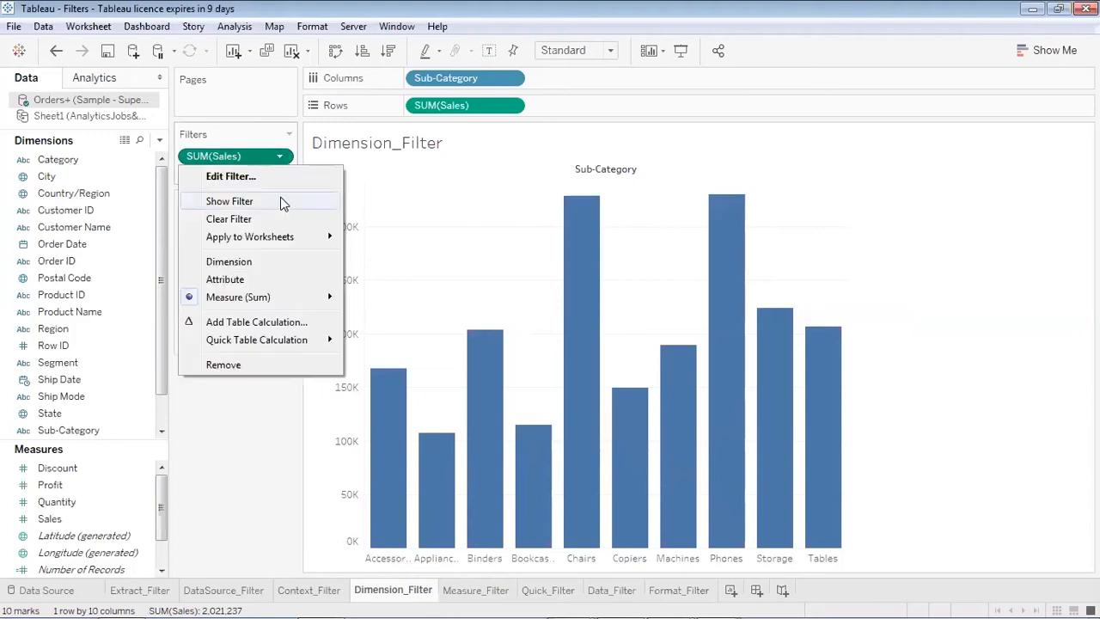
{"action": "left_click", "coordinate": [283, 200]}
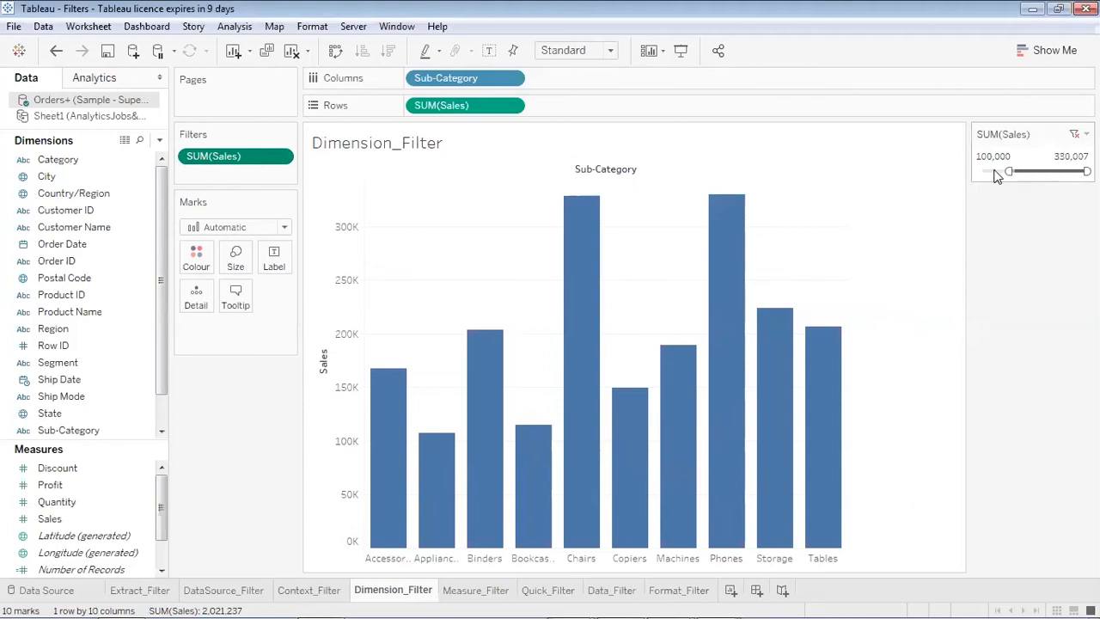
{"action": "mouse_move", "coordinate": [1018, 170]}
{"action": "left_mouse_down"}
{"action": "mouse_move", "coordinate": [1063, 171]}
{"action": "mouse_move", "coordinate": [989, 172]}
{"action": "mouse_move", "coordinate": [1044, 171]}
{"action": "mouse_move", "coordinate": [1005, 172]}
{"action": "left_mouse_up"}
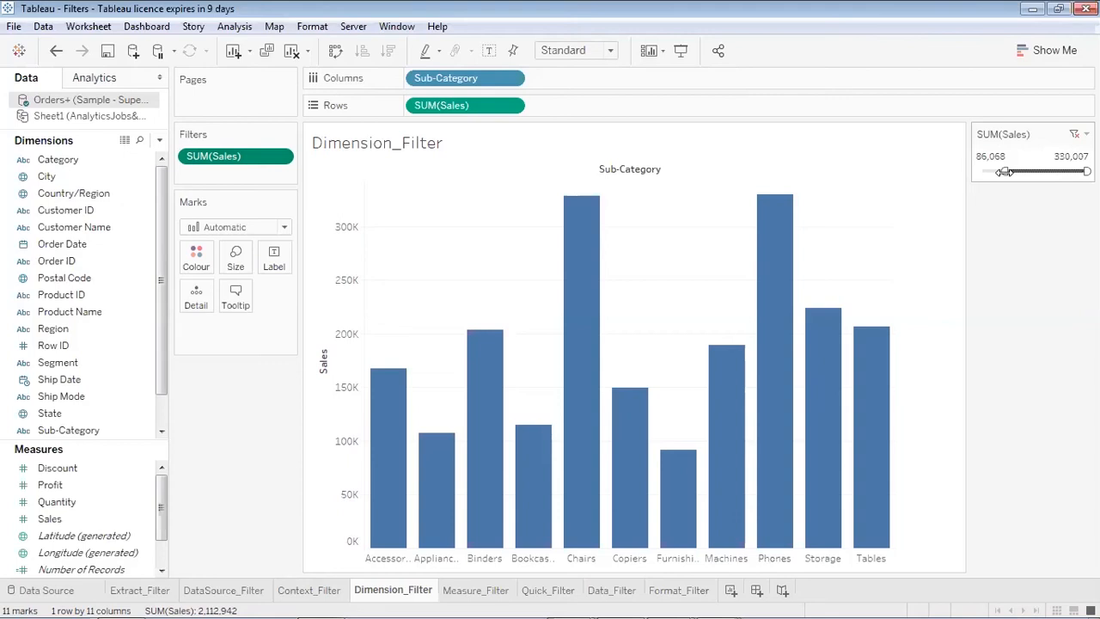
- Open the Measure_Filter worksheet and label its bars with Quantity
{"action": "left_click", "coordinate": [475, 590]}
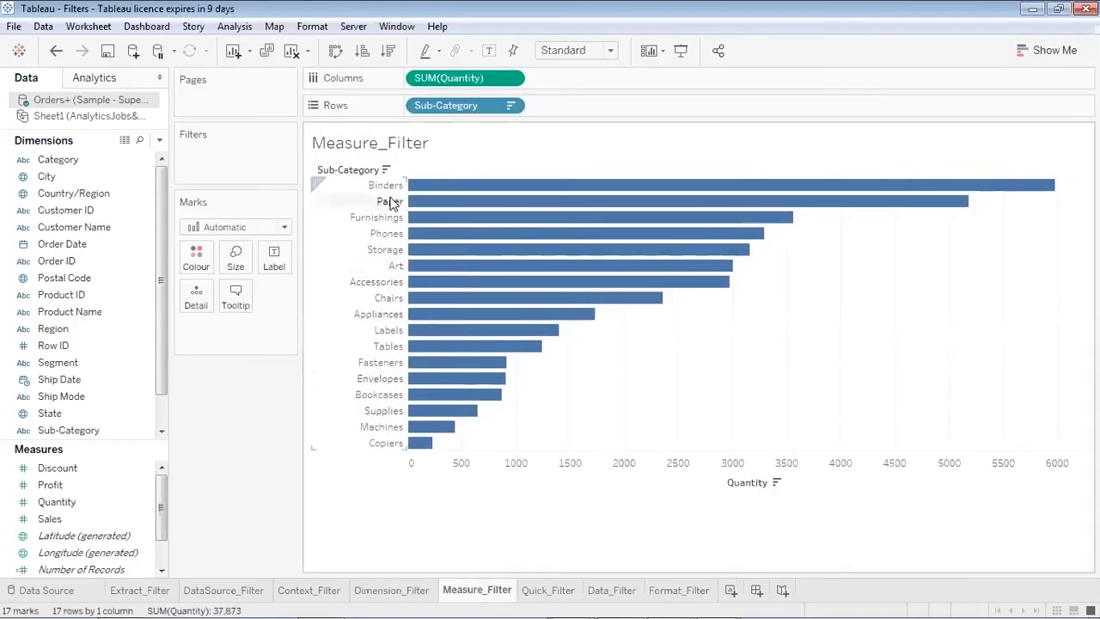
{"action": "mouse_move", "coordinate": [440, 198]}
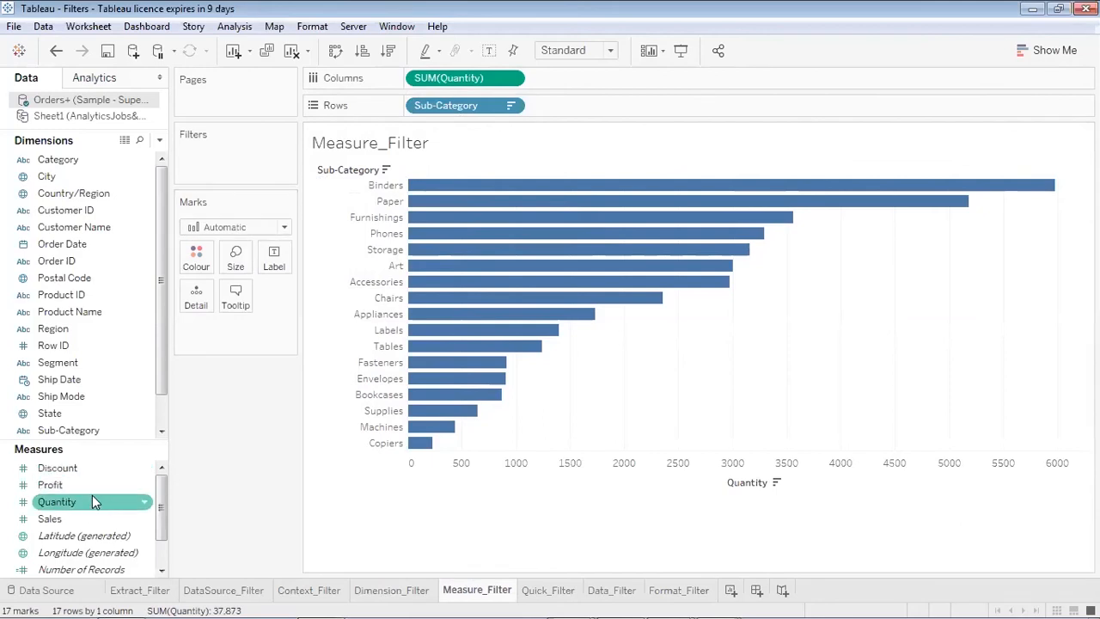
{"action": "left_click_drag", "start_coordinate": [79, 498], "coordinate": [285, 253]}
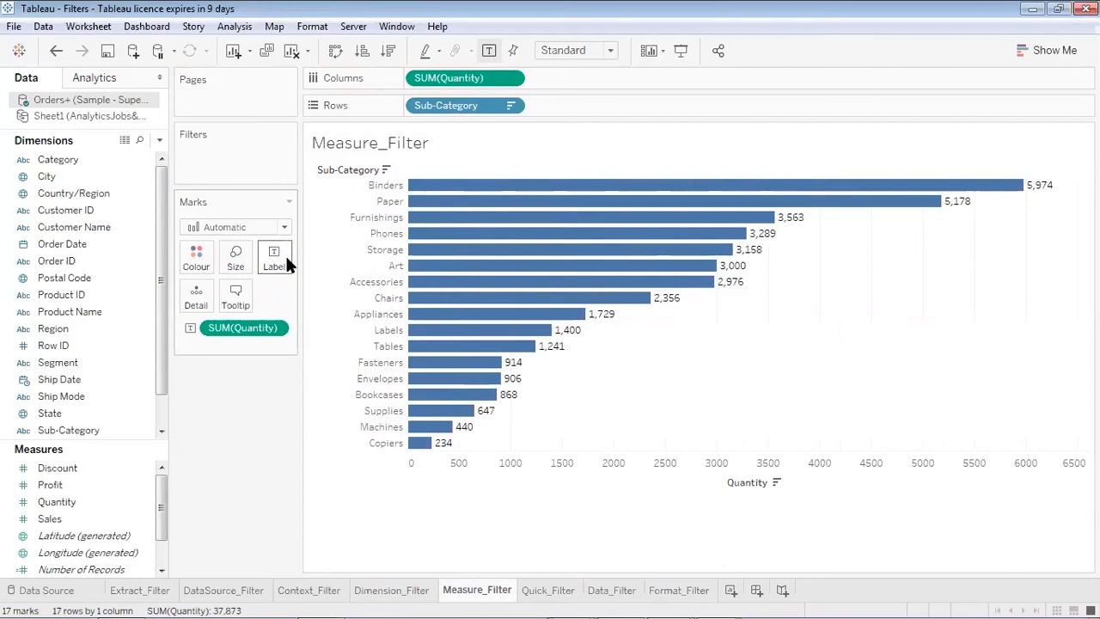
- Add a filter on the Sum of Profit with a range minimum of 100 and apply it
{"action": "left_click_drag", "start_coordinate": [80, 487], "coordinate": [233, 167]}
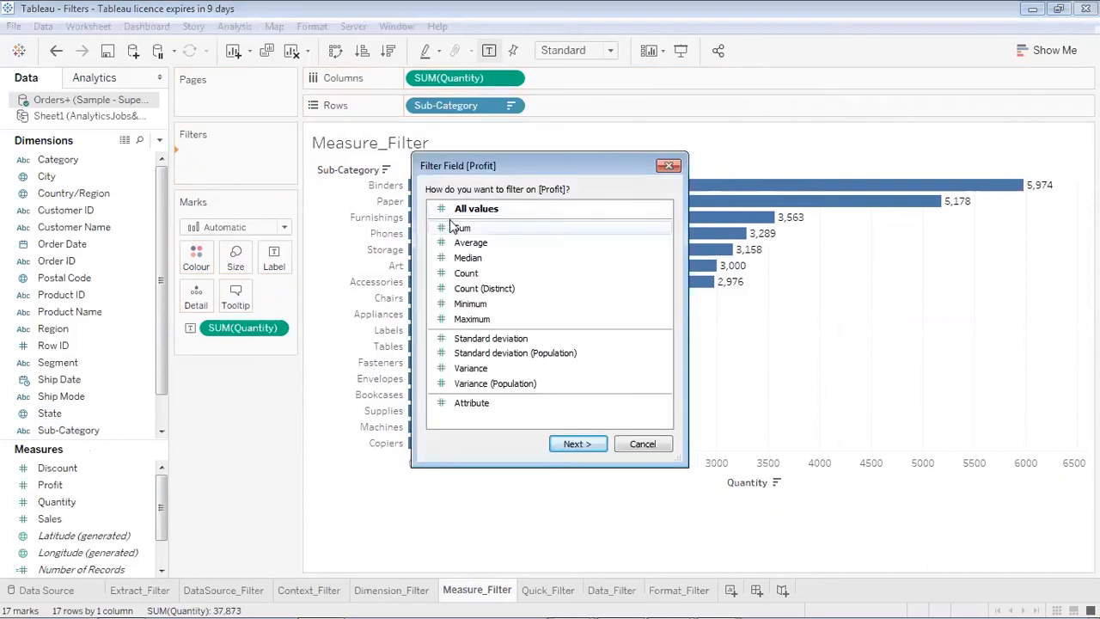
{"action": "left_click", "coordinate": [452, 226]}
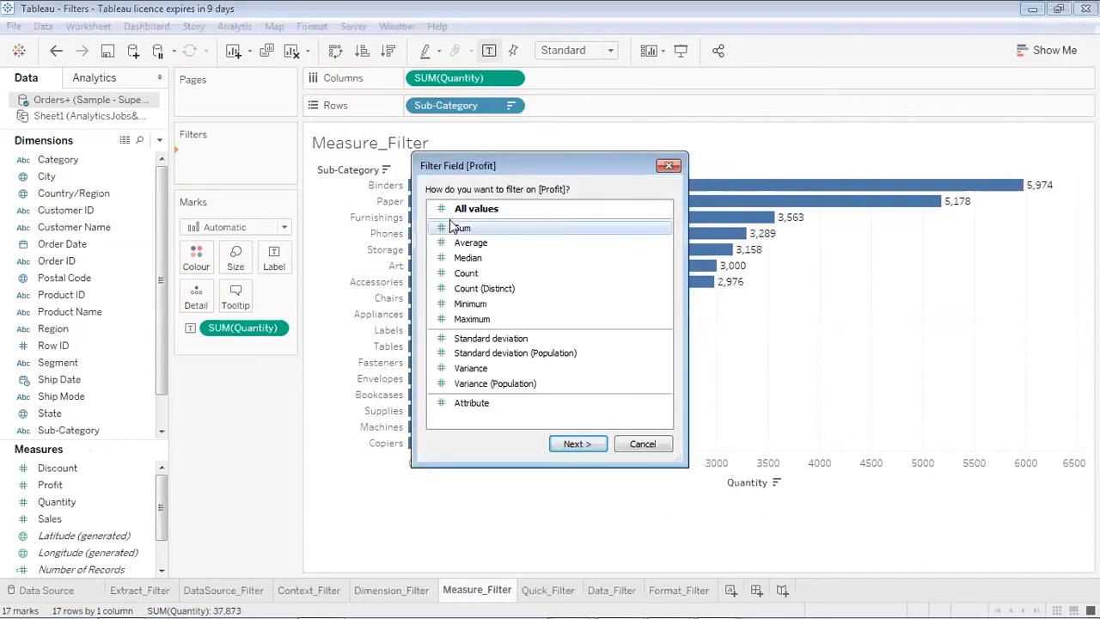
{"action": "left_click", "coordinate": [567, 446]}
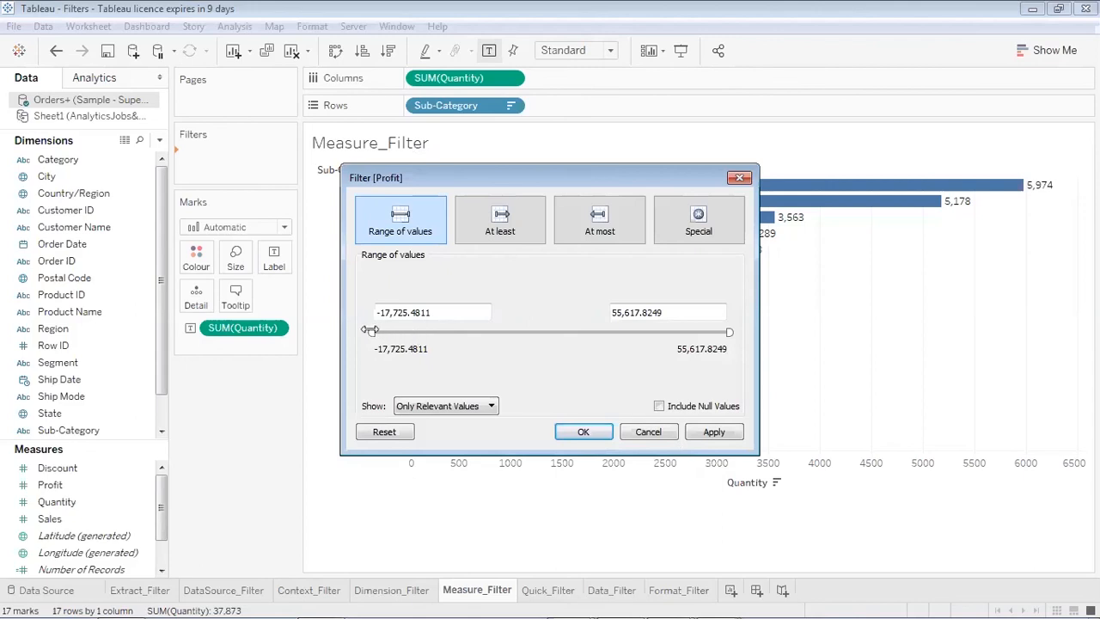
{"action": "left_click_drag", "start_coordinate": [440, 311], "coordinate": [311, 280]}
{"action": "type", "text": "100"}
{"action": "left_click", "coordinate": [697, 432]}
{"action": "left_click", "coordinate": [592, 431]}
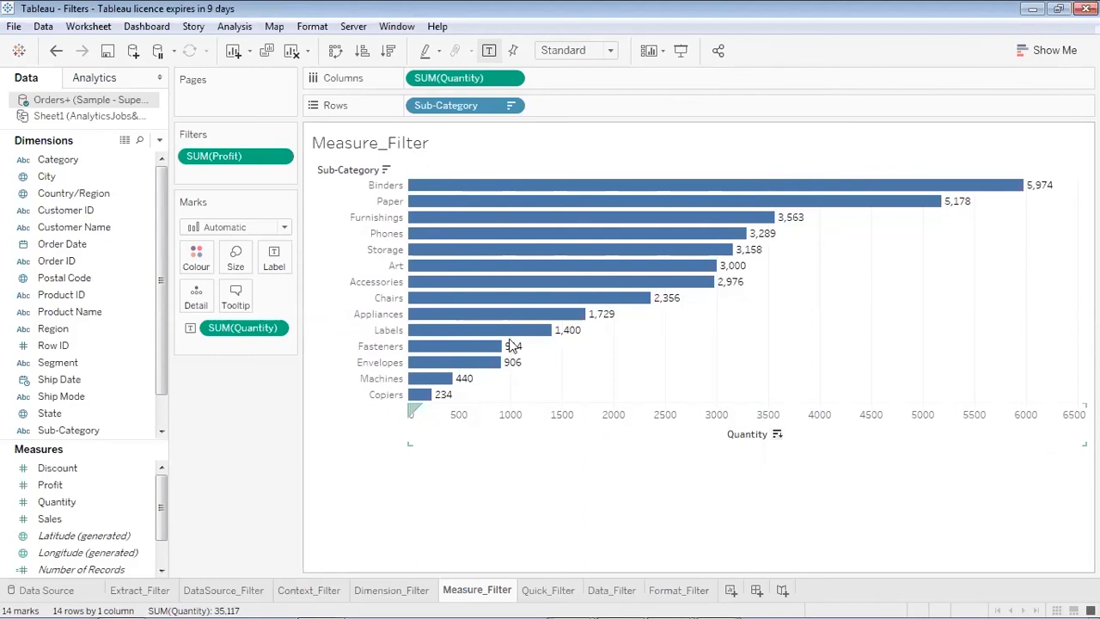
- Show the SUM(Profit) filter control and slide its minimum up to about 49,797 and back down to about 10,215
{"action": "left_click", "coordinate": [280, 161]}
{"action": "left_click", "coordinate": [280, 196]}
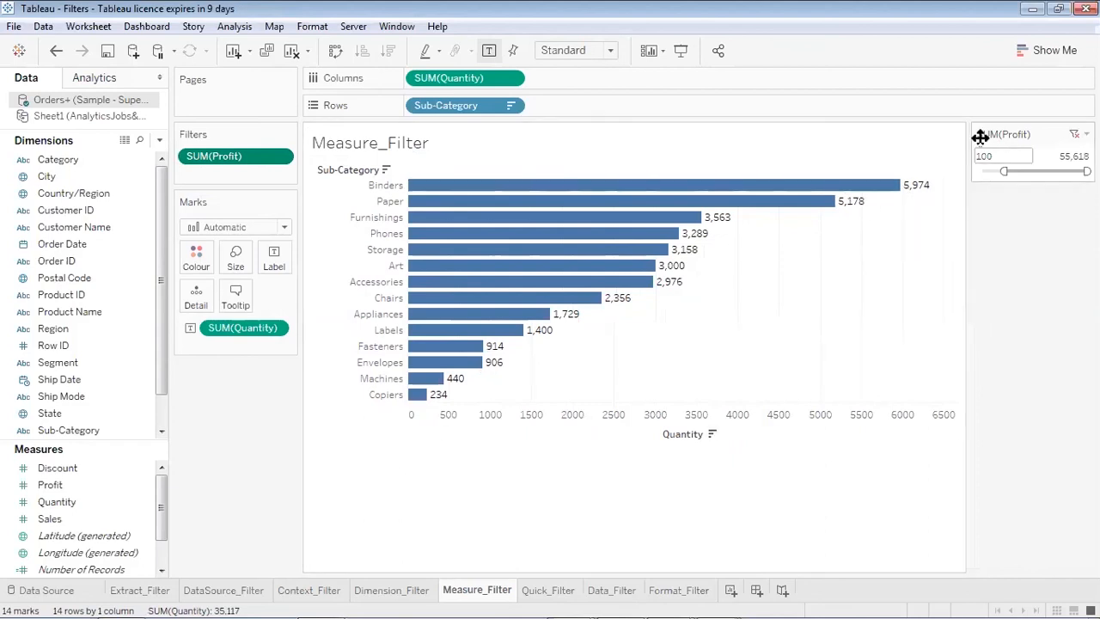
{"action": "left_click_drag", "start_coordinate": [1004, 170], "coordinate": [1074, 170]}
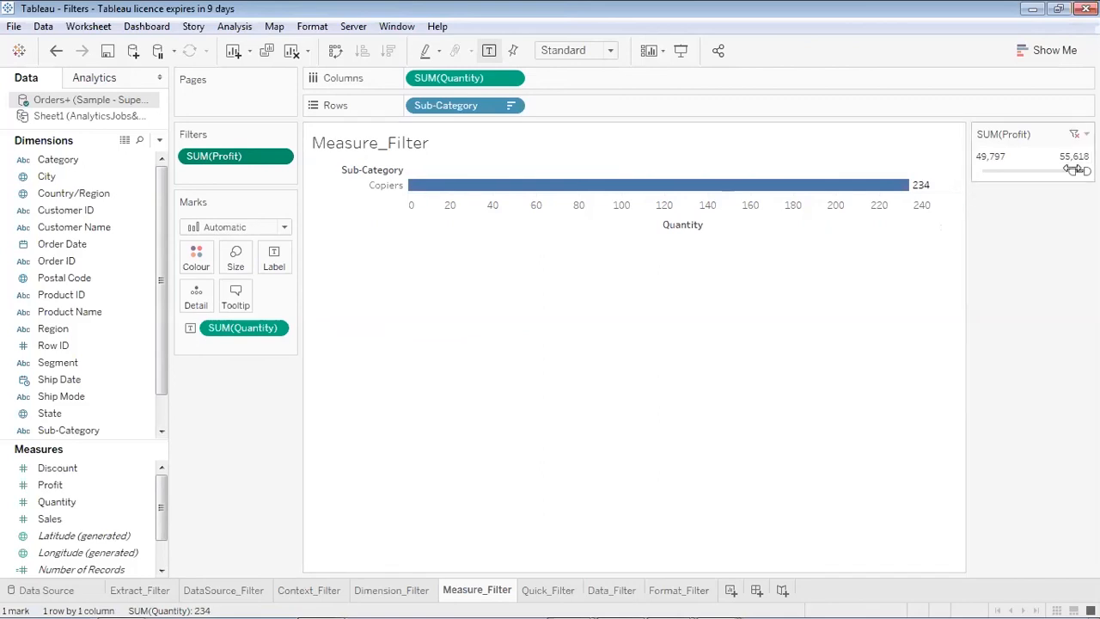
{"action": "left_click_drag", "start_coordinate": [1074, 170], "coordinate": [1016, 173]}
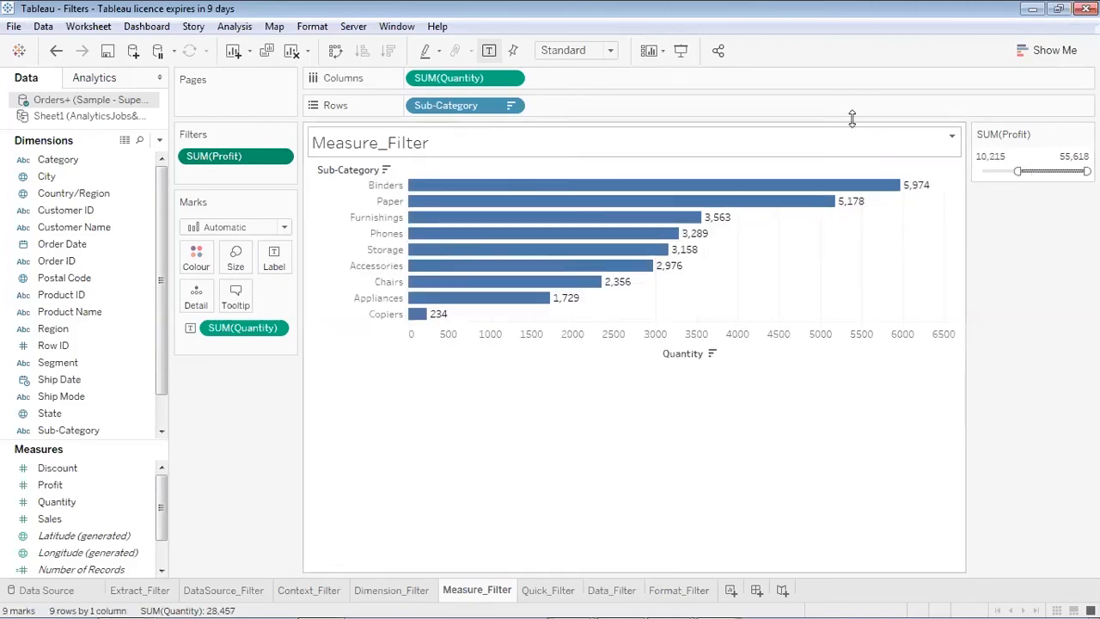